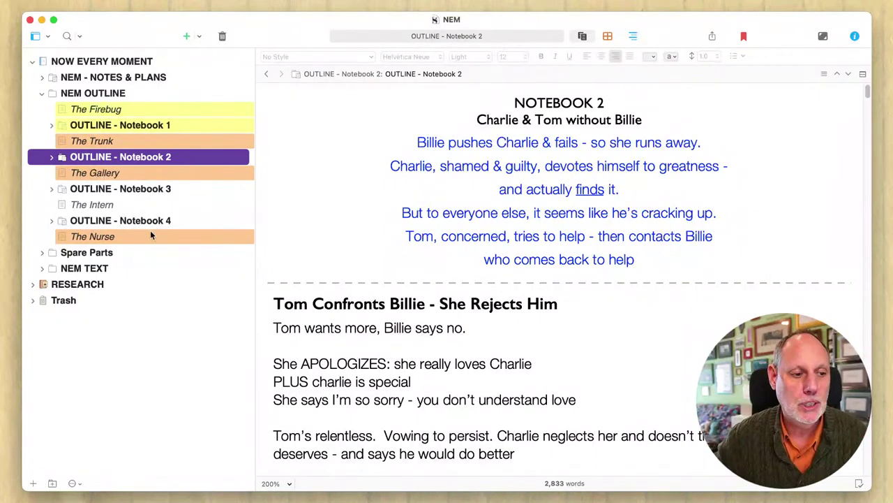
Review the OUTLINE - Notebook 3 and OUTLINE - Notebook 4 summaries in the NEM OUTLINE folder.
key(super+Tab)
key(super+Tab)
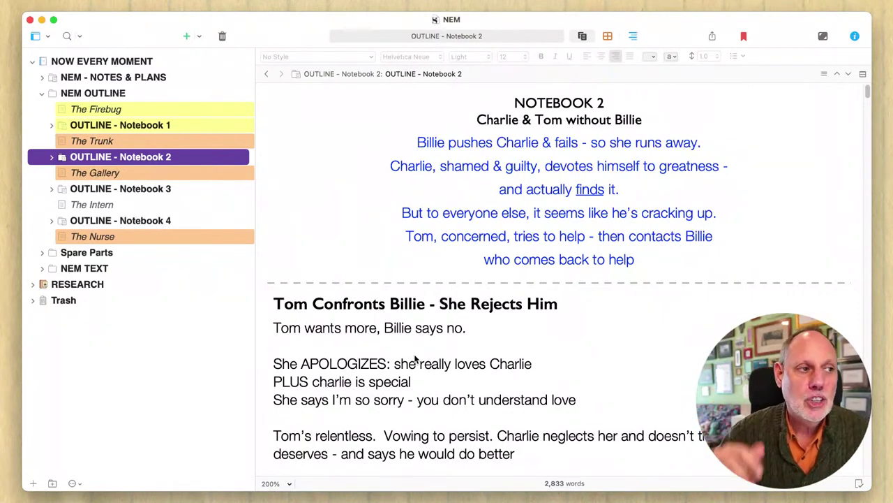
click(169, 187)
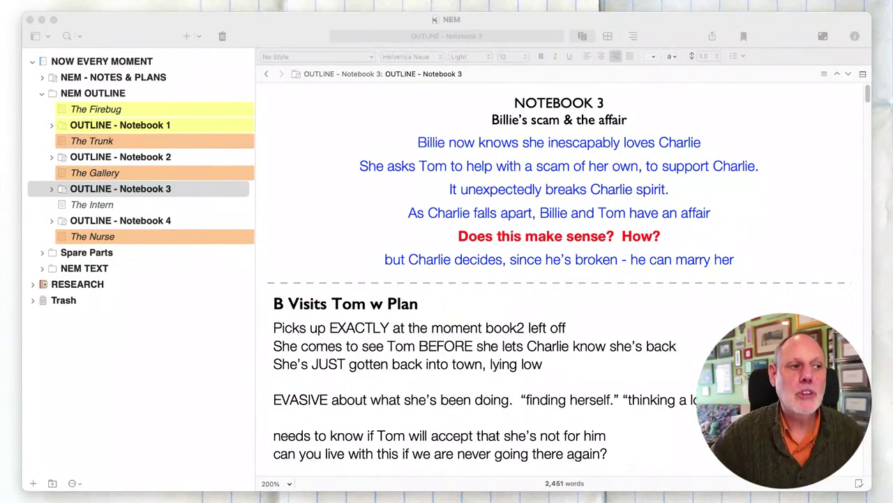
click(171, 199)
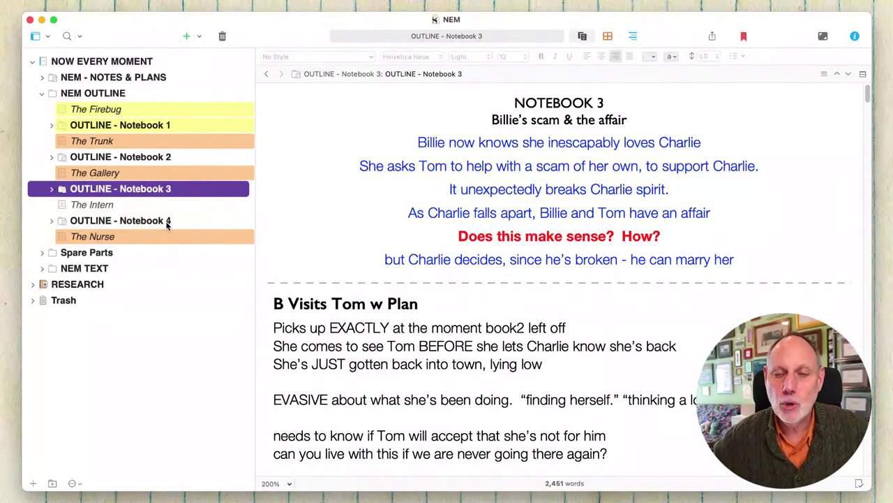
click(168, 222)
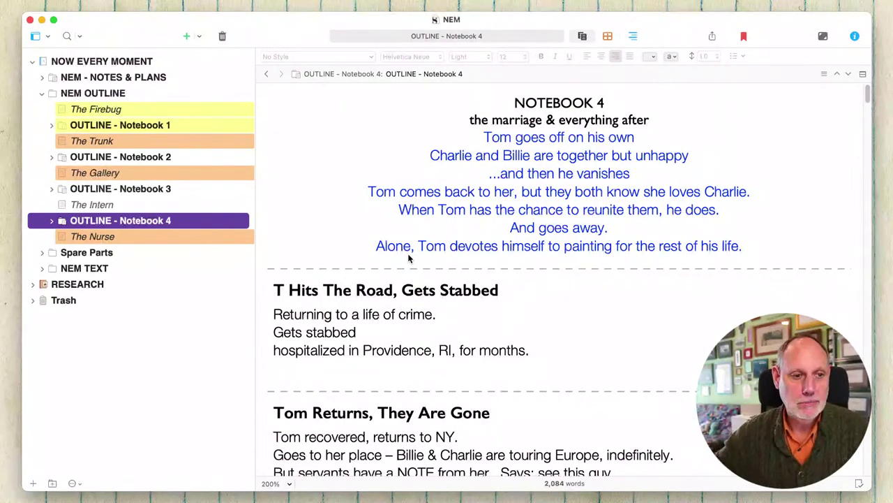
click(409, 256)
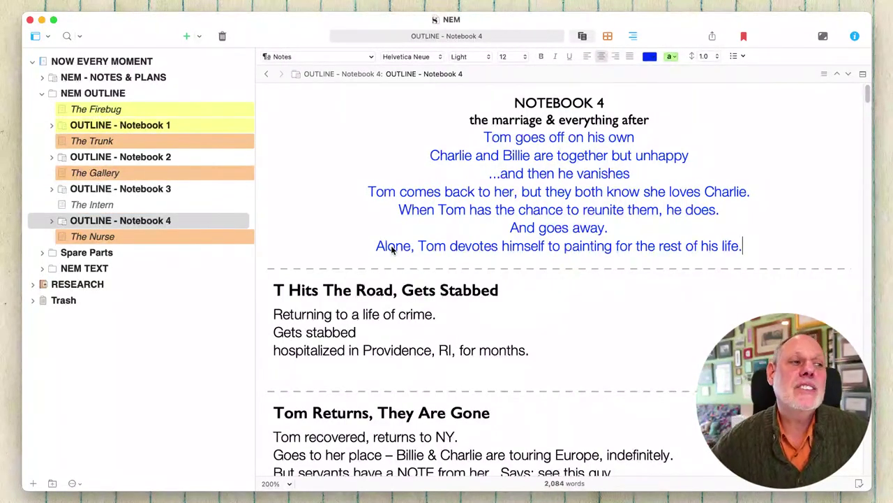
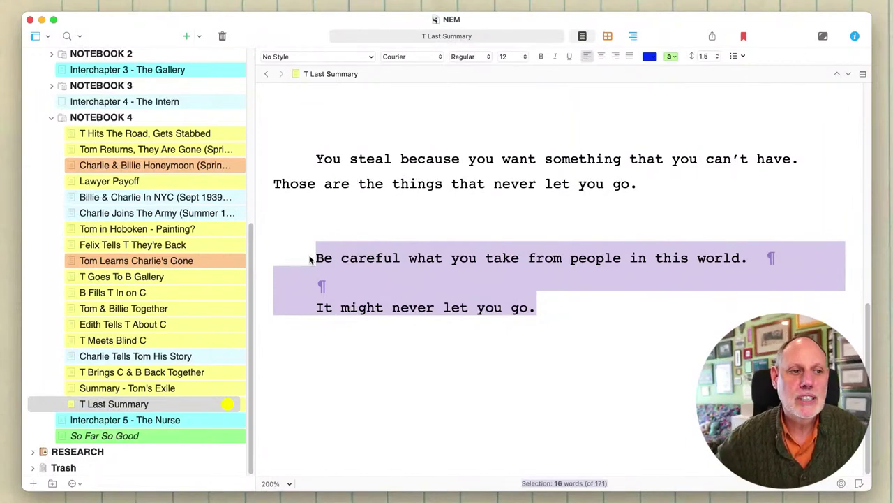
Deselect the closing lines of T Last Summary, then minimize the NEM project to show the NEM RESEARCH project.
click(349, 266)
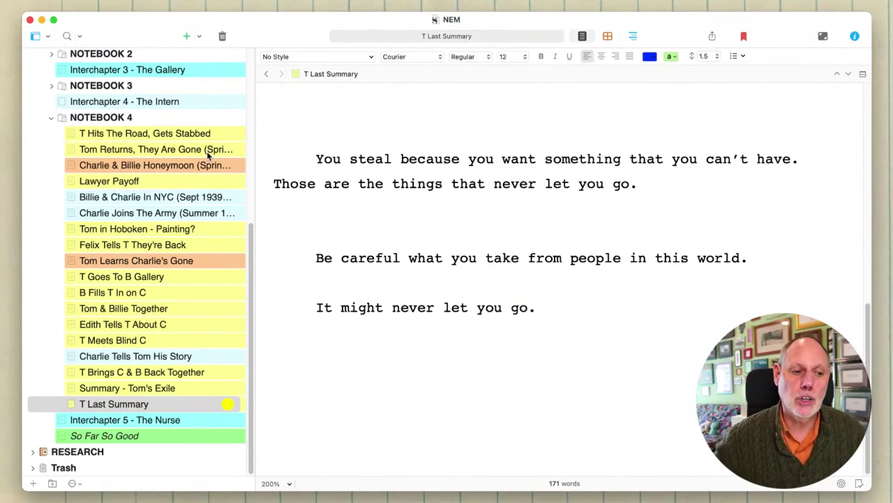
click(361, 209)
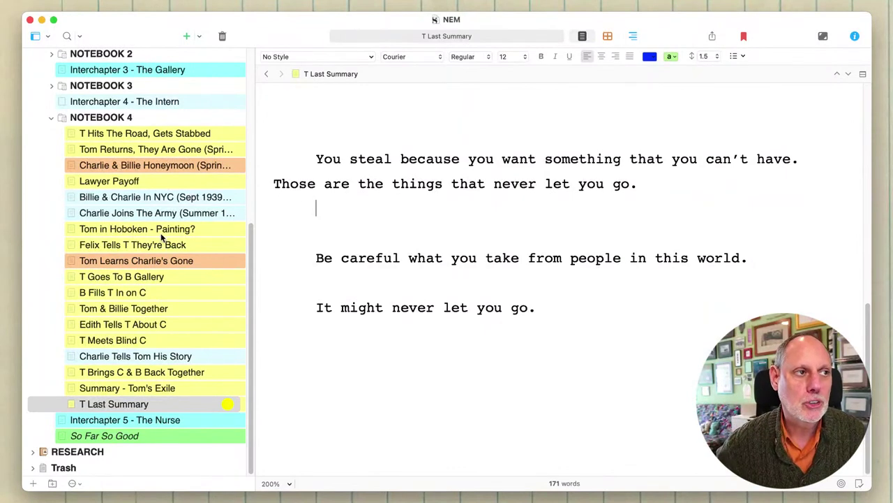
scroll(161, 237, up, 8)
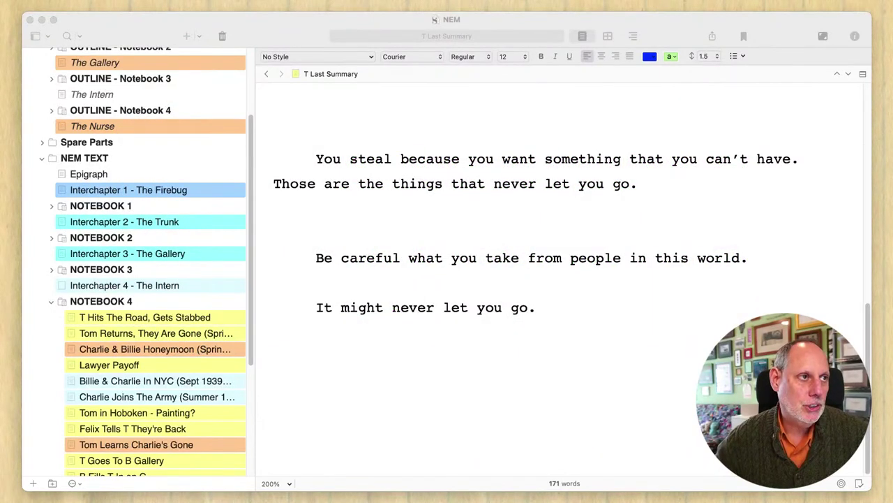
key(super+m)
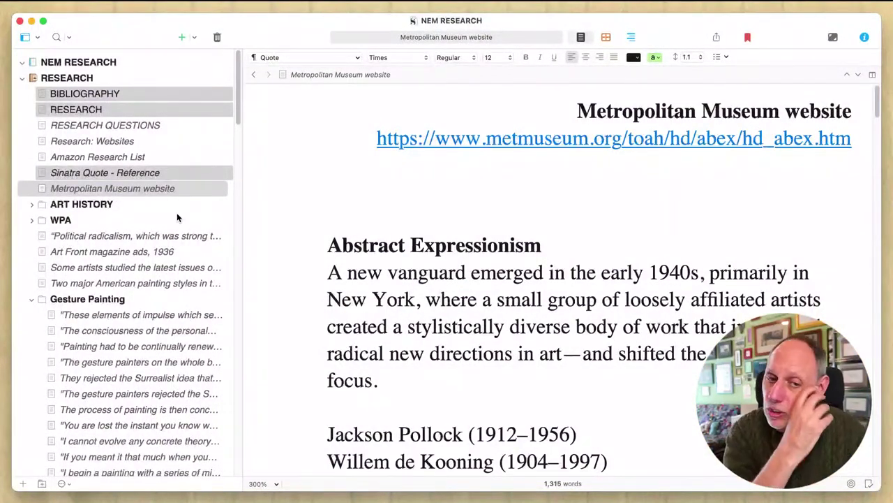
View the Metropolitan Museum website note, then expand the ART HISTORY folder and read its Western painting text.
click(143, 190)
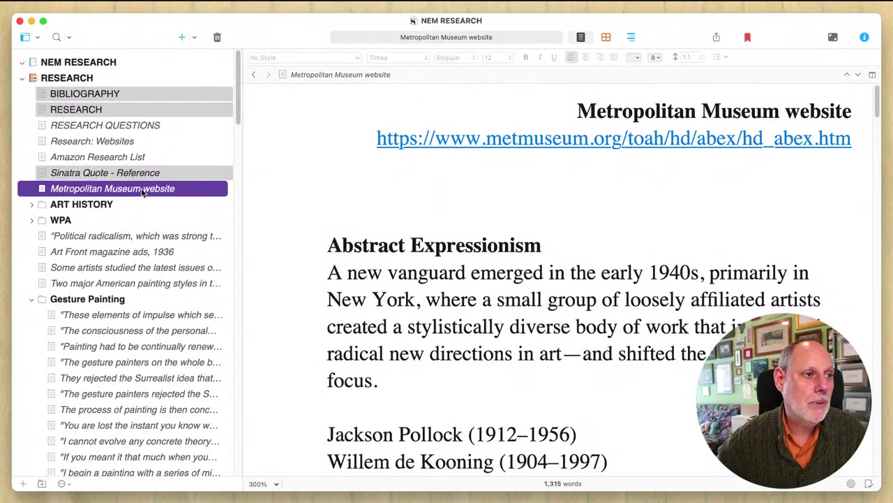
click(32, 205)
click(81, 204)
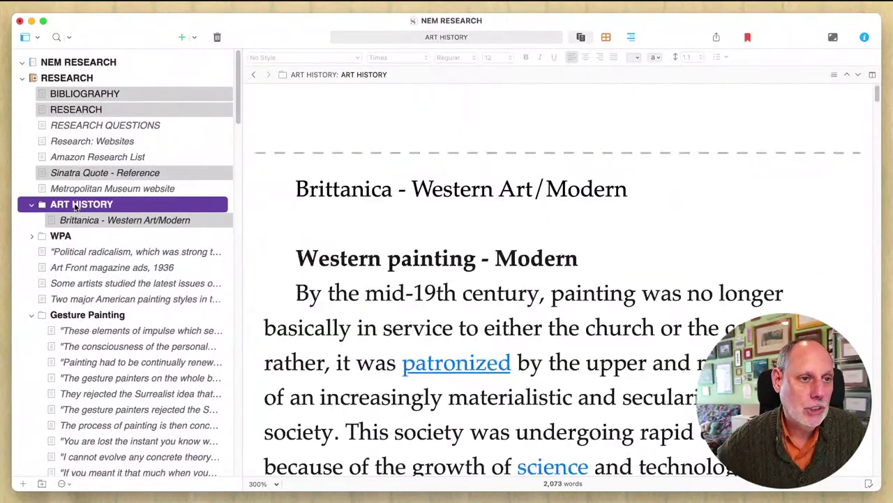
scroll(353, 229, down, 10)
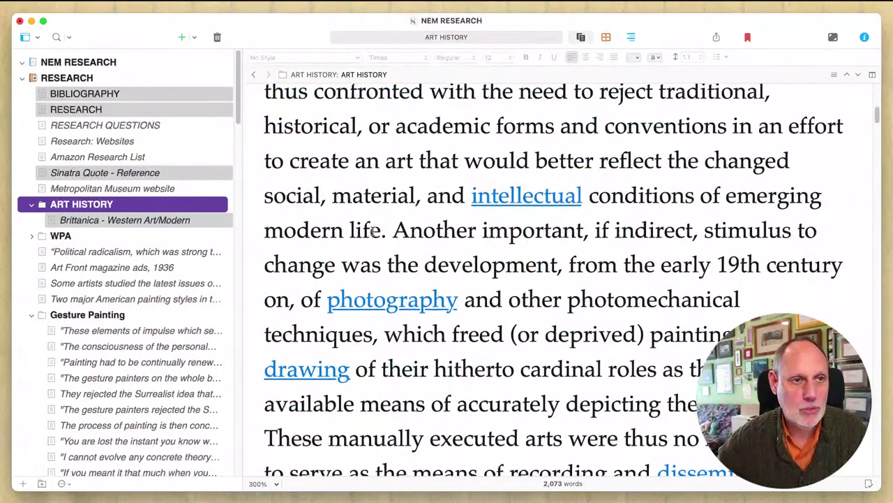
Expand the WPA research folder, show its combined notes, and read the WPA Murals section.
click(31, 235)
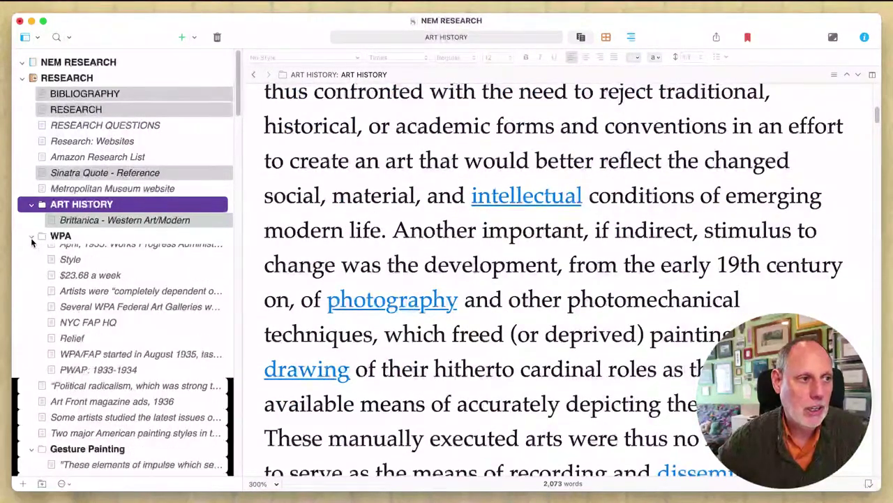
click(60, 236)
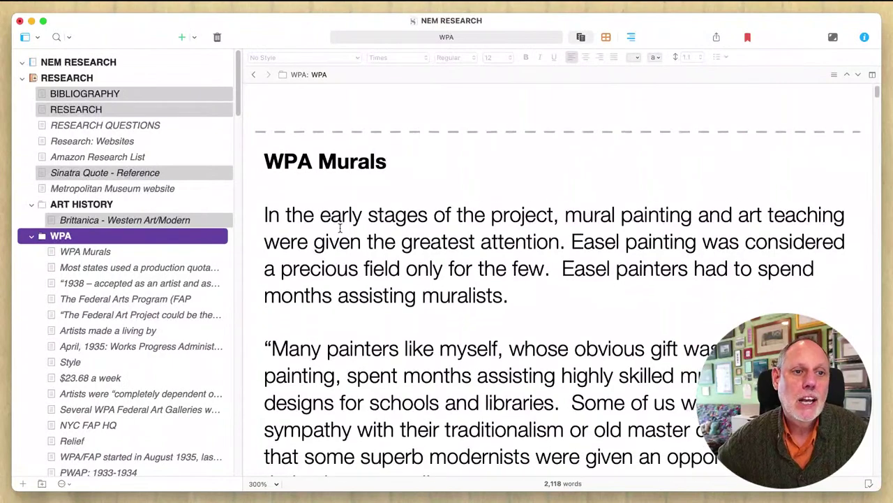
scroll(340, 228, down, 3)
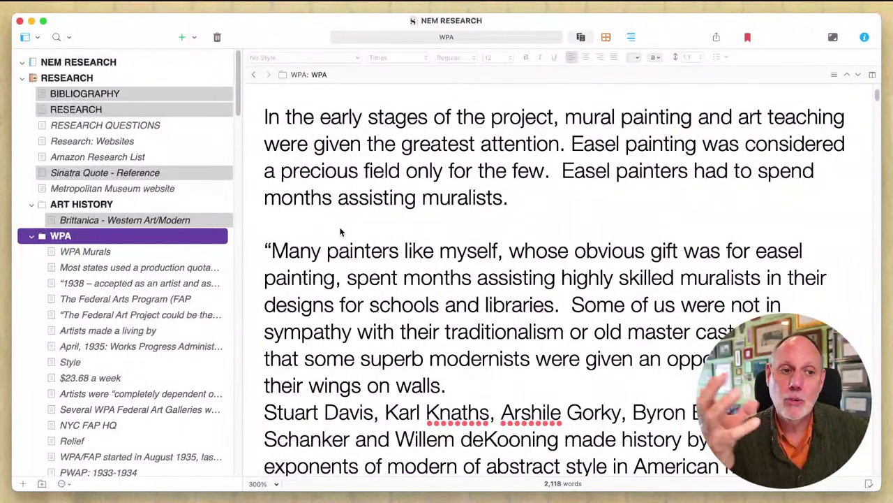
scroll(340, 232, down, 3)
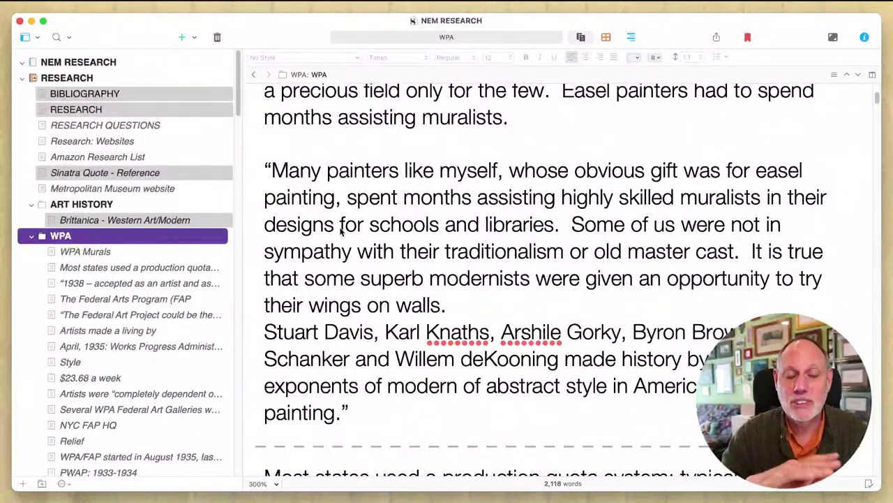
scroll(342, 233, up, 3)
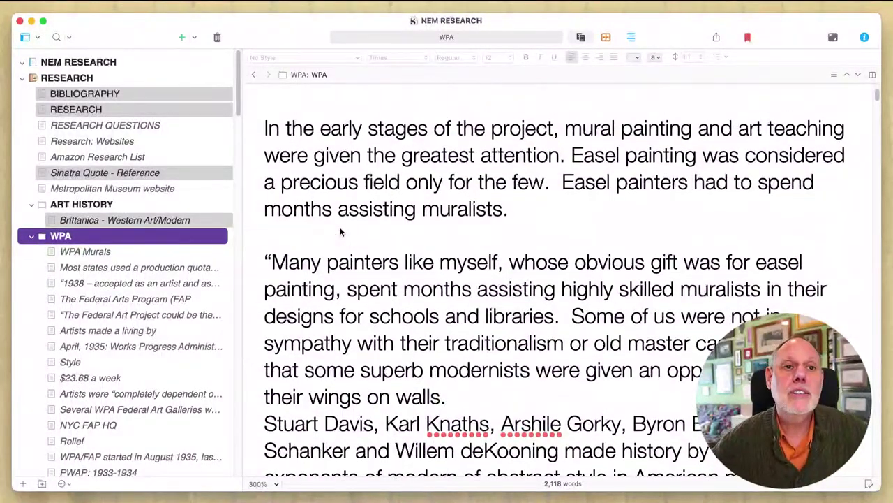
scroll(342, 232, up, 2)
scroll(342, 233, down, 6)
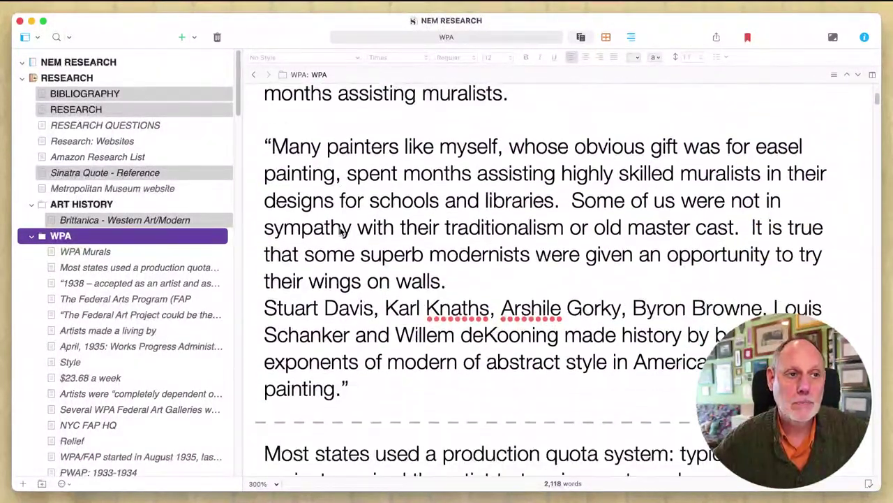
Highlight the "Many painters like myself" quote in WPA Murals, then the opening paragraph on the production quota system.
click(342, 229)
drag(345, 376, 265, 135)
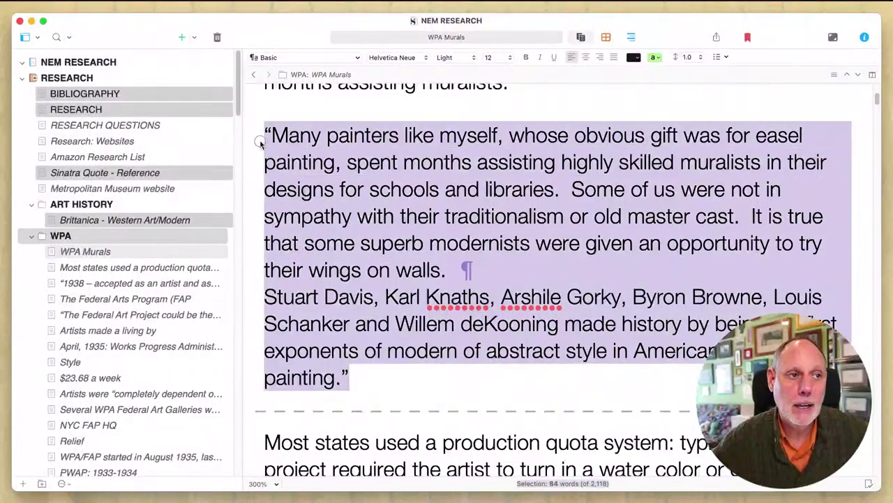
click(332, 159)
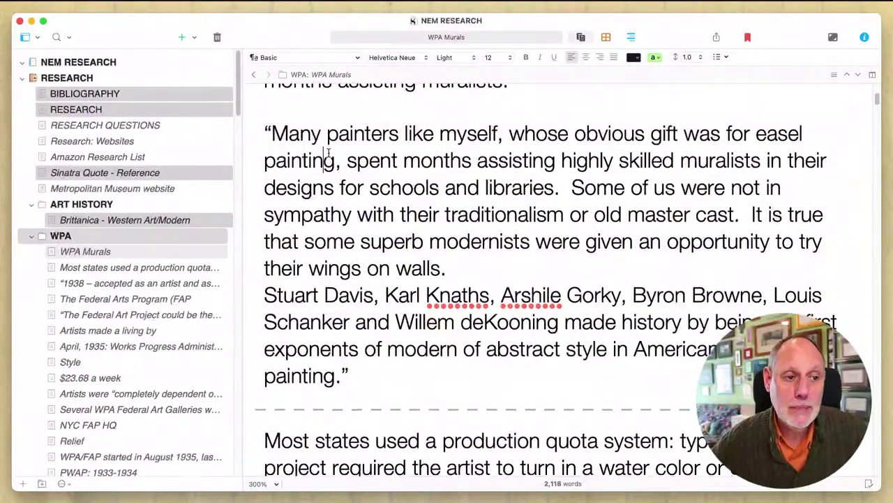
scroll(328, 155, down, 8)
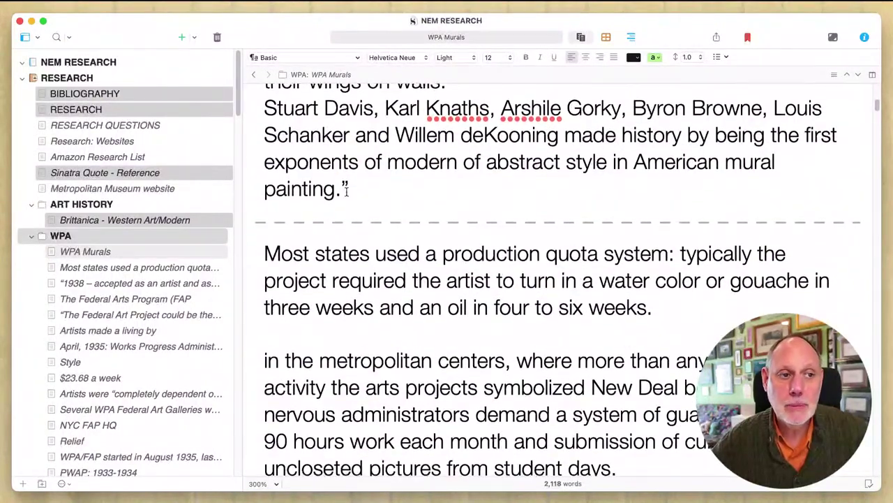
click(493, 326)
drag(714, 308, 264, 252)
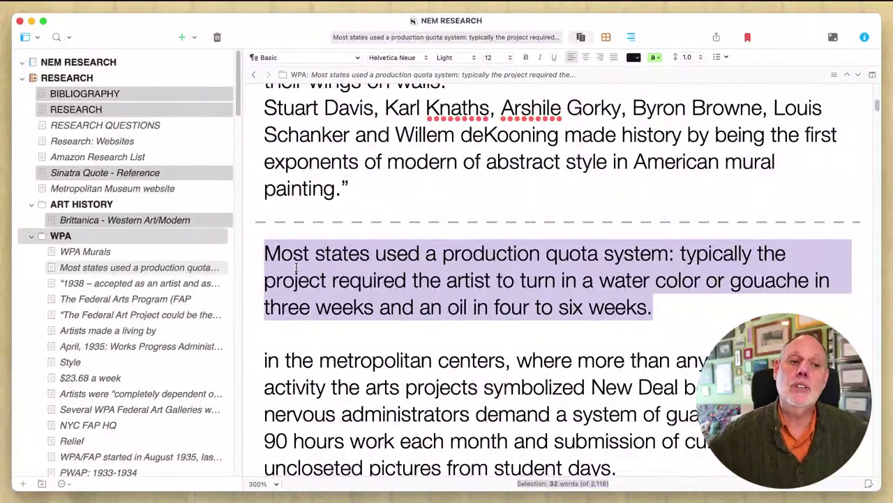
Read on to the Federal Arts Program (FAP) note and highlight its "force account" passage and the line about artists' monthly hours.
scroll(297, 267, down, 10)
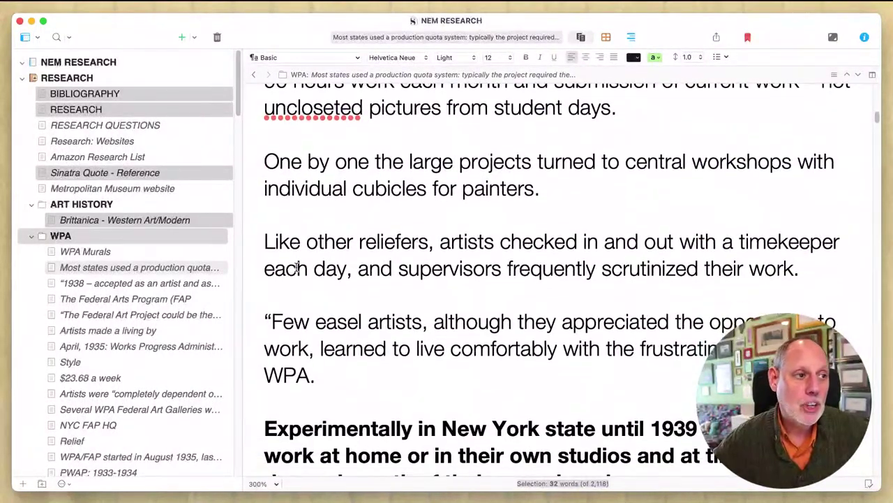
scroll(298, 273, down, 15)
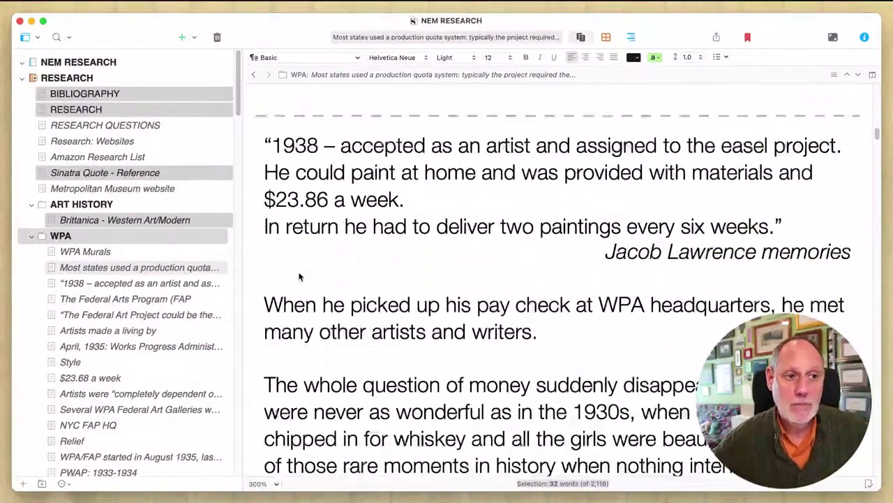
scroll(299, 276, down, 5)
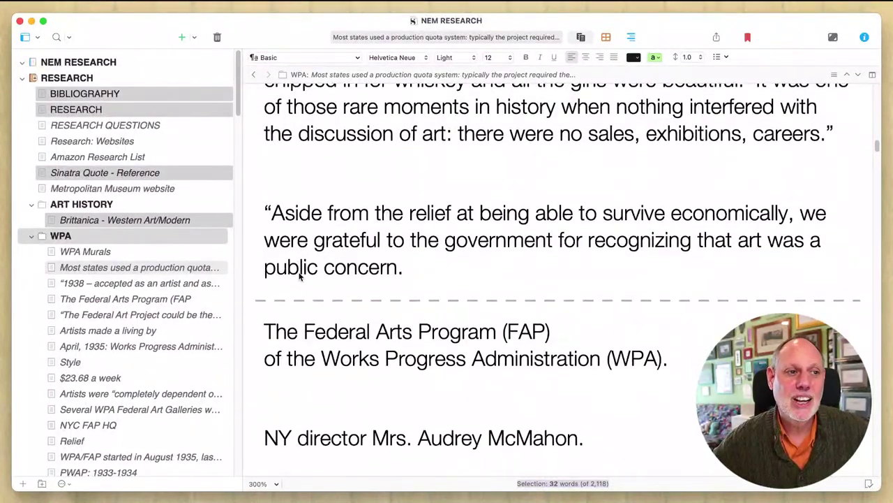
scroll(299, 276, down, 1)
scroll(299, 277, down, 5)
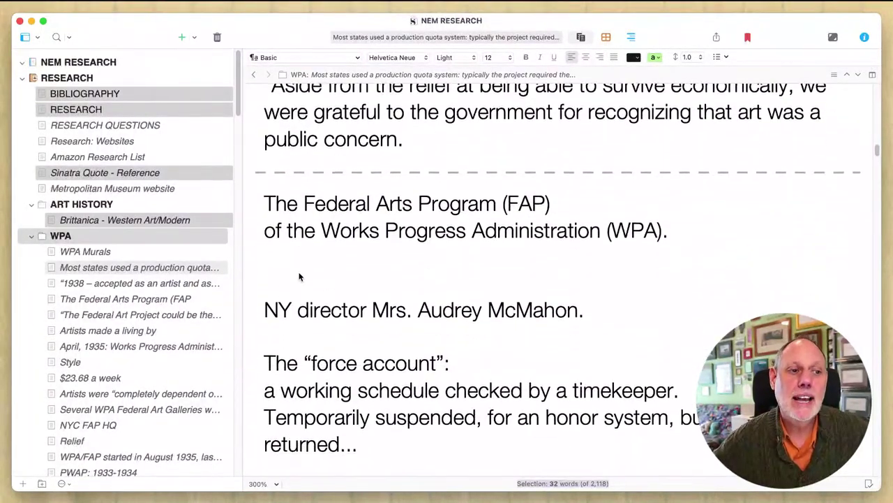
click(379, 310)
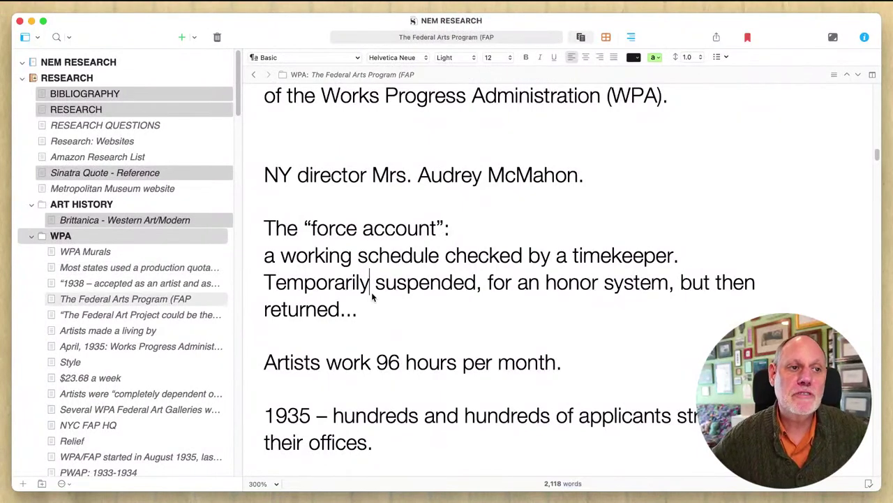
drag(379, 309, 264, 232)
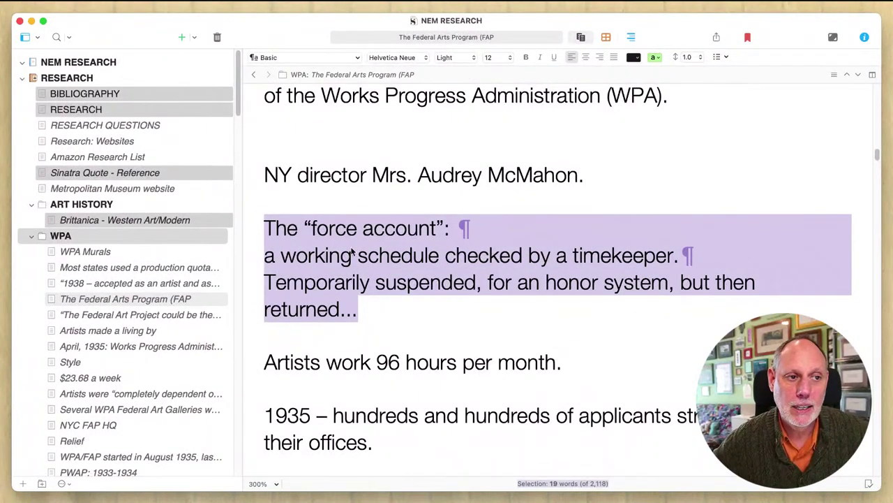
click(379, 259)
drag(600, 361, 259, 361)
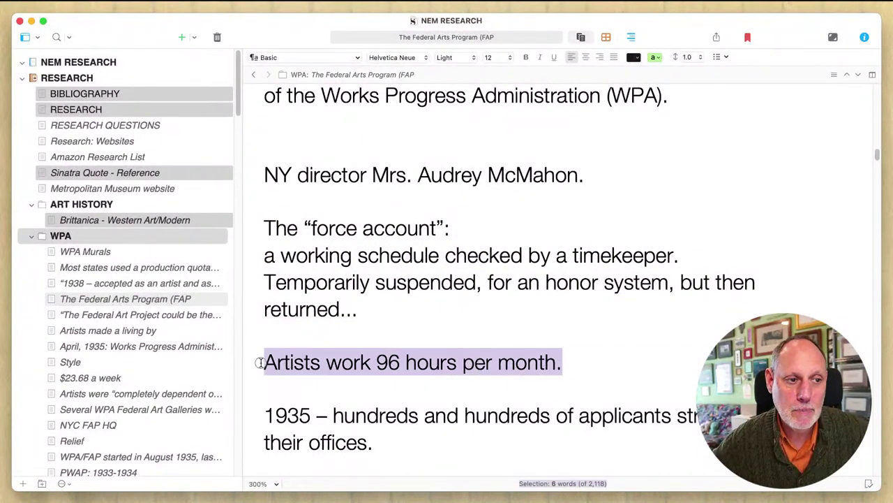
click(382, 362)
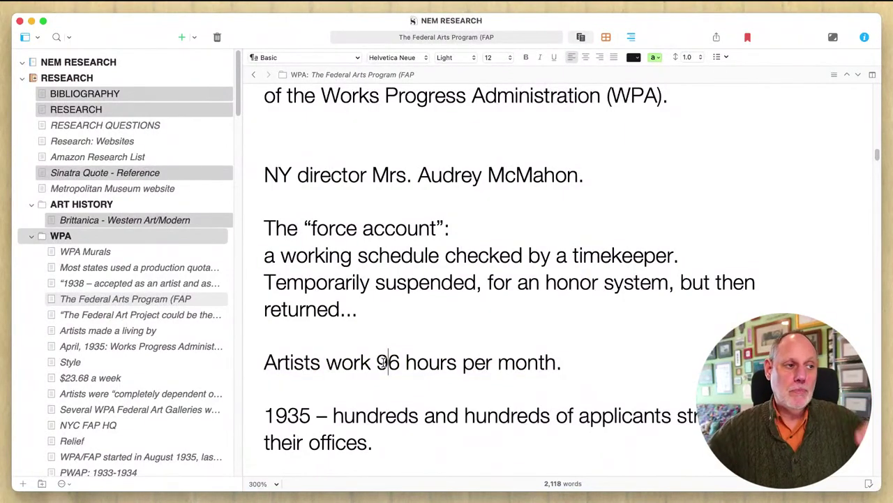
Open the Gesture Painting research folder and read through its collected quotes.
scroll(142, 316, down, 2)
scroll(143, 316, down, 10)
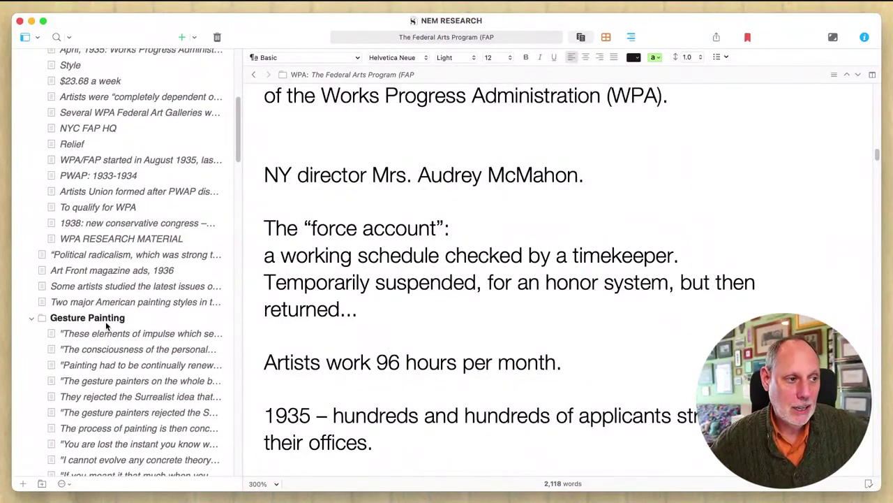
click(106, 320)
click(391, 266)
scroll(398, 260, down, 5)
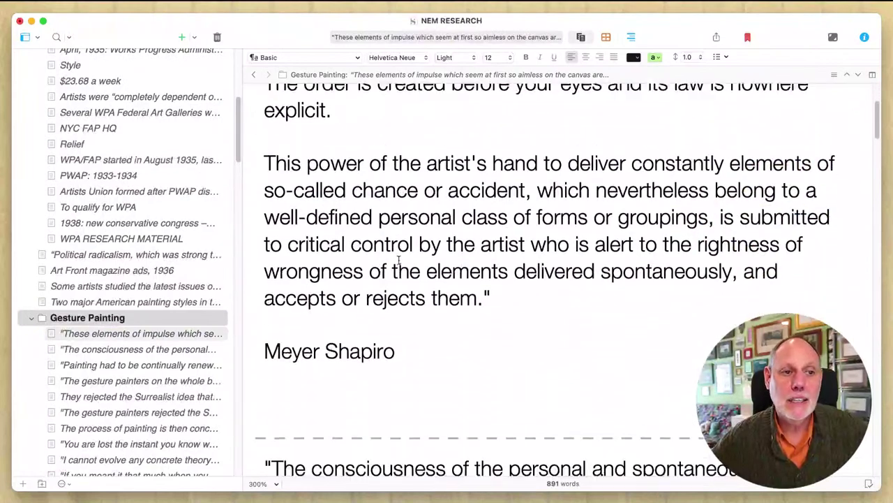
scroll(399, 261, down, 15)
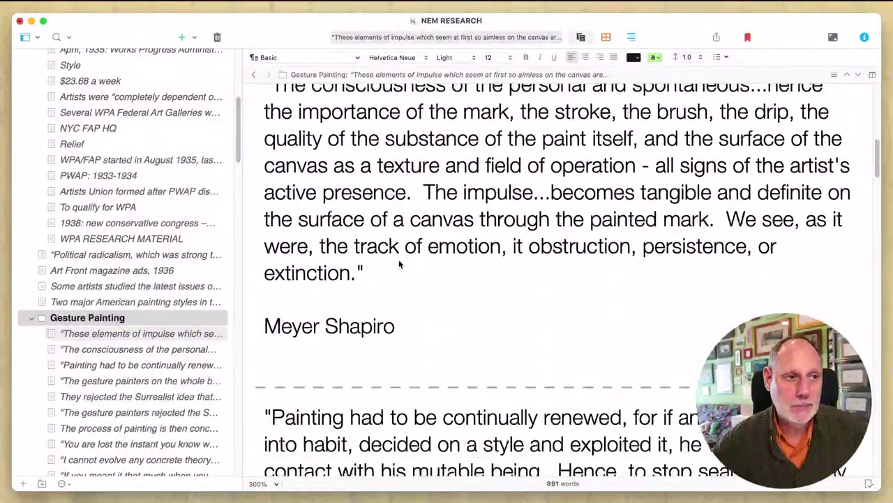
scroll(400, 263, down, 1)
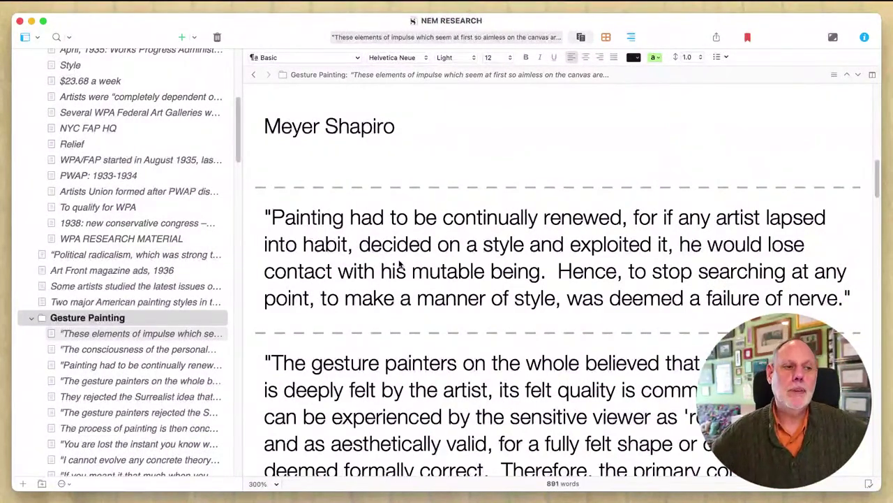
Read through the remaining Gesture Painting quotes down to the "I'm not interested in 'abstracting'" passage and the painters' names above it.
click(31, 21)
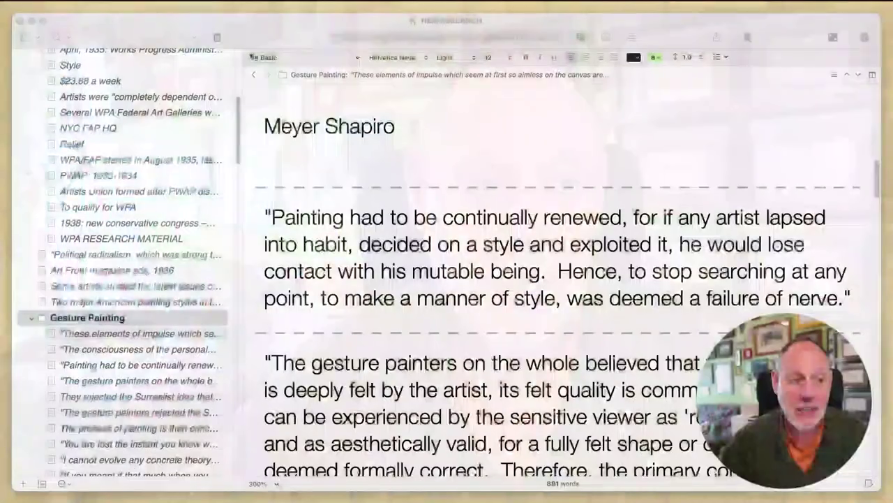
scroll(558, 279, down, 5)
scroll(561, 276, down, 15)
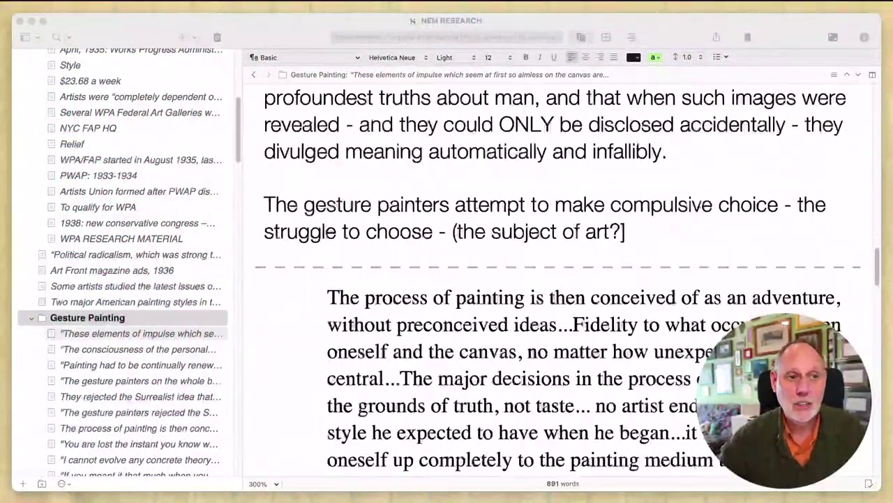
scroll(558, 279, down, 15)
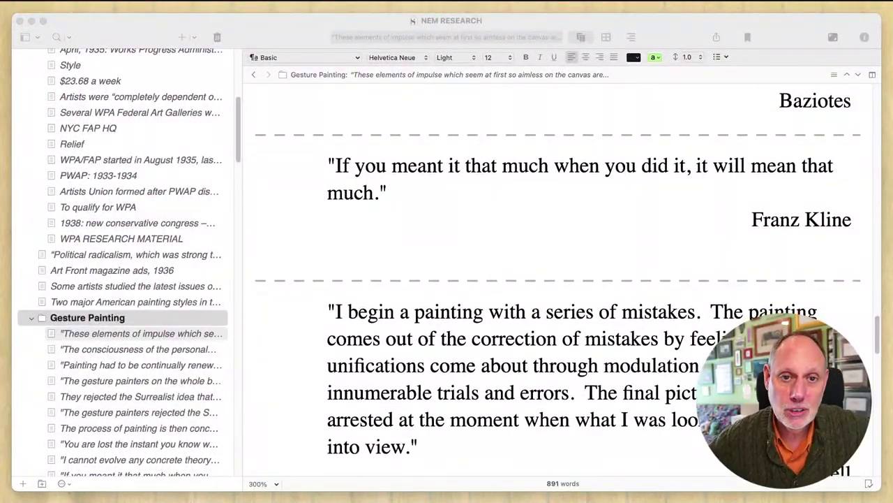
scroll(559, 279, down, 1)
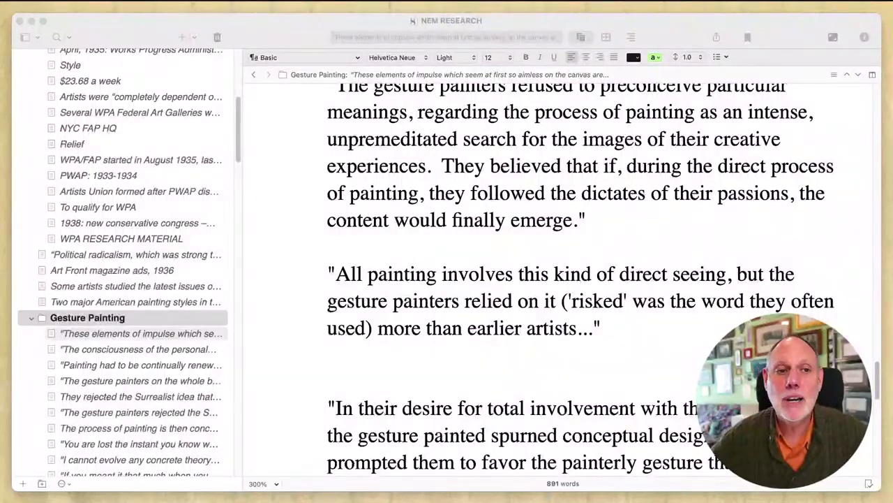
scroll(558, 279, down, 8)
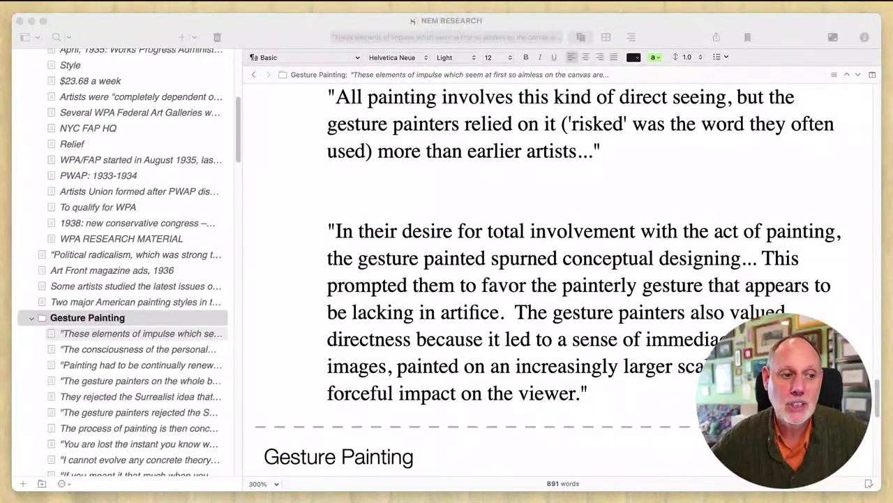
scroll(558, 279, down, 10)
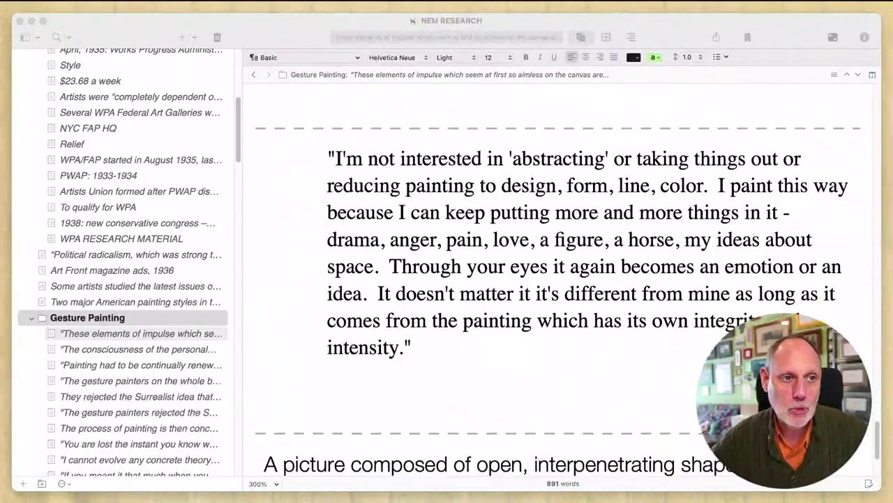
scroll(559, 279, up, 3)
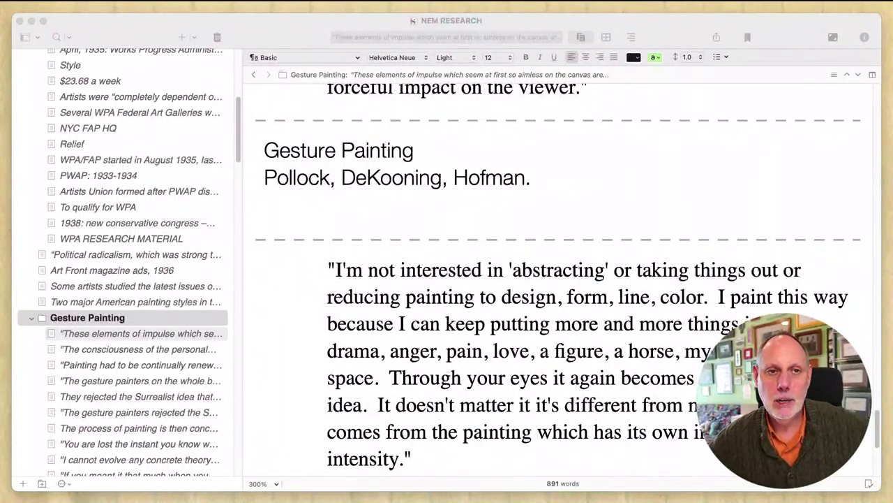
Switch to the NEM project, expand NOTEBOOK 1 in the manuscript and open the Pawnbroker scene.
key(super+Tab)
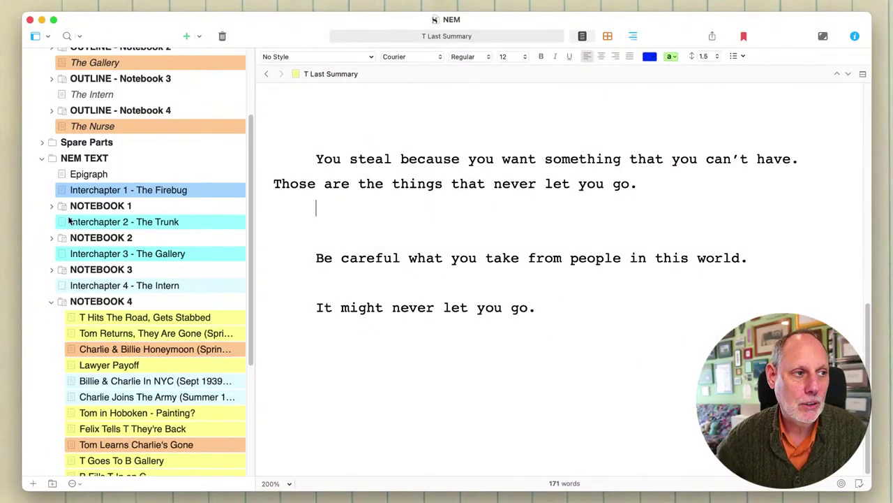
click(52, 206)
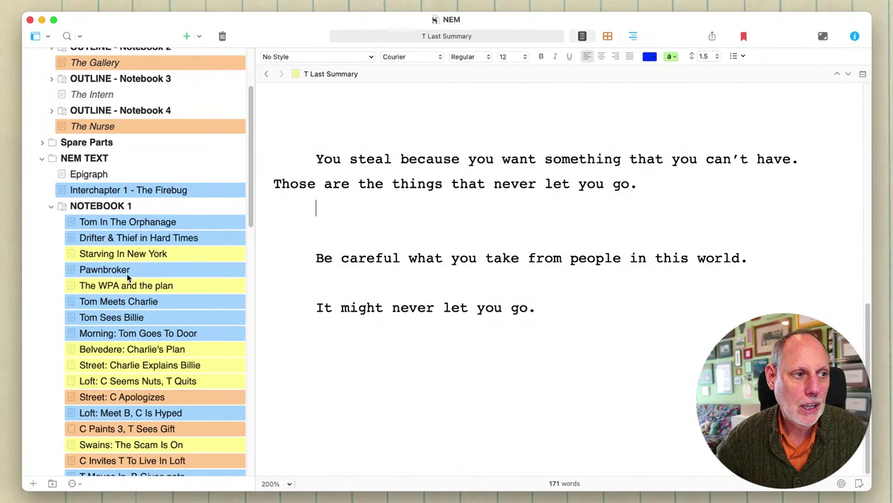
click(104, 270)
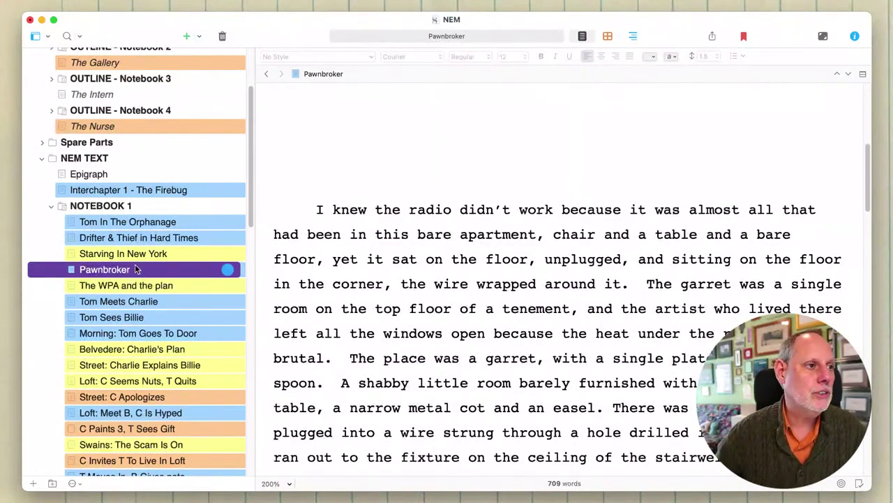
Collapse NEM TEXT, expand OUTLINE - Notebook 2, open "After: Tom Heartbroken" and highlight its reflection notes and the serious love passage.
click(41, 158)
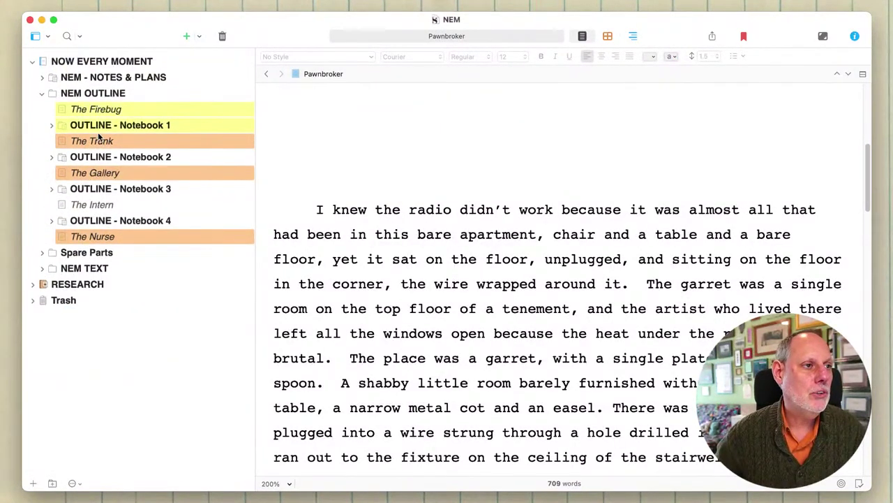
click(51, 157)
click(132, 188)
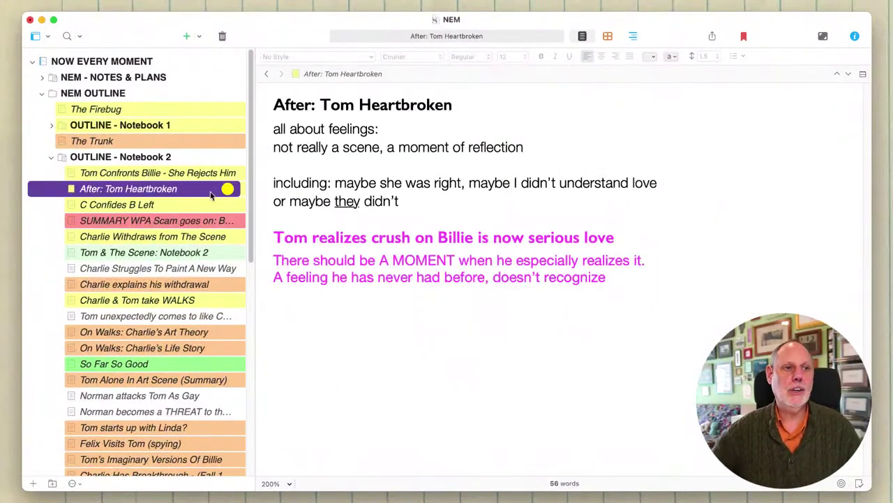
drag(431, 201, 300, 132)
click(300, 132)
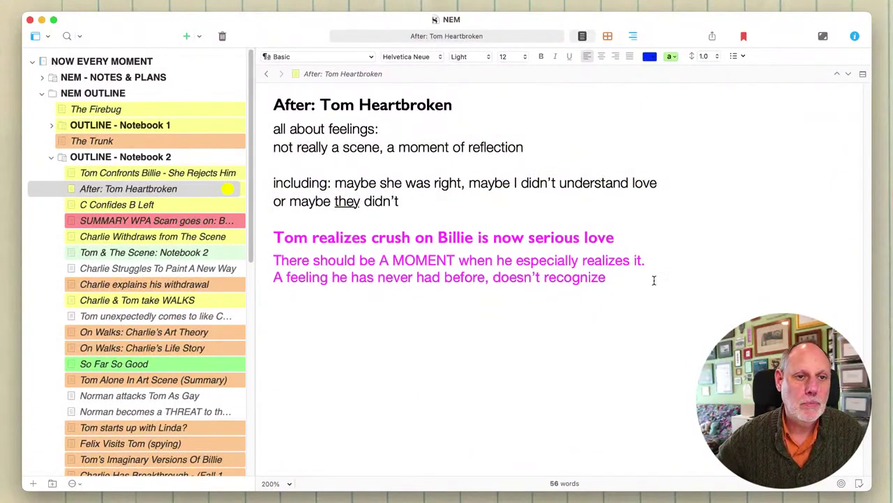
drag(654, 279, 328, 221)
click(328, 221)
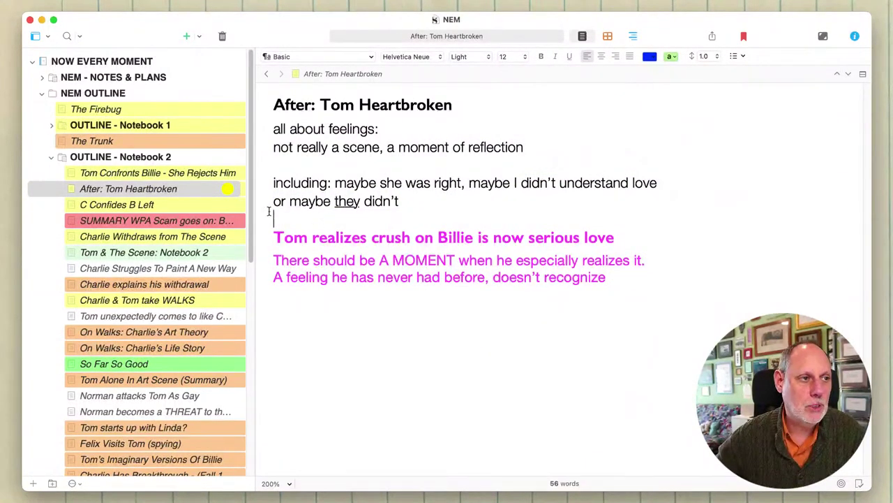
Open "C Confides B Left" and highlight the notes on what Charlie feels about how things went with Billie.
click(159, 208)
scroll(558, 181, down, 2)
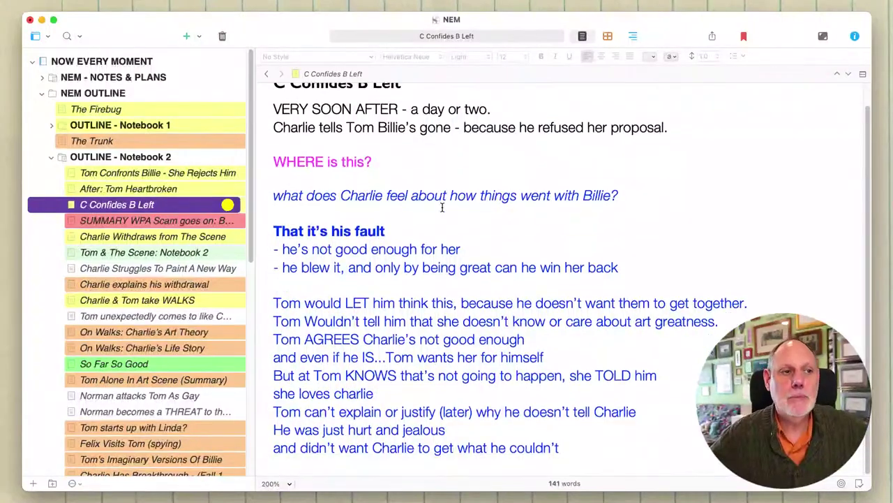
click(687, 143)
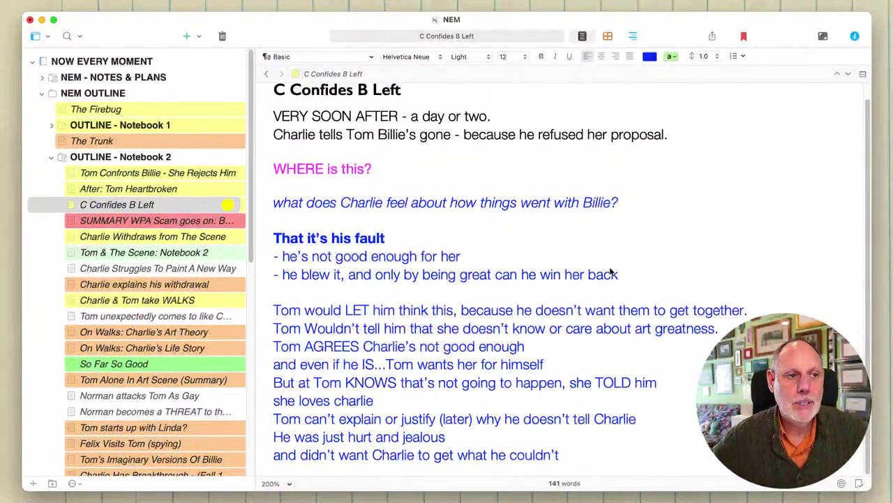
drag(601, 462, 275, 204)
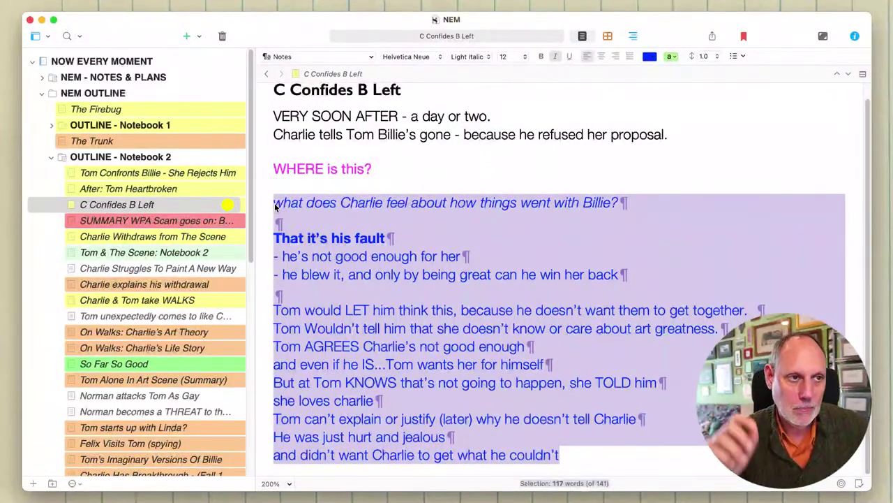
click(275, 204)
click(409, 152)
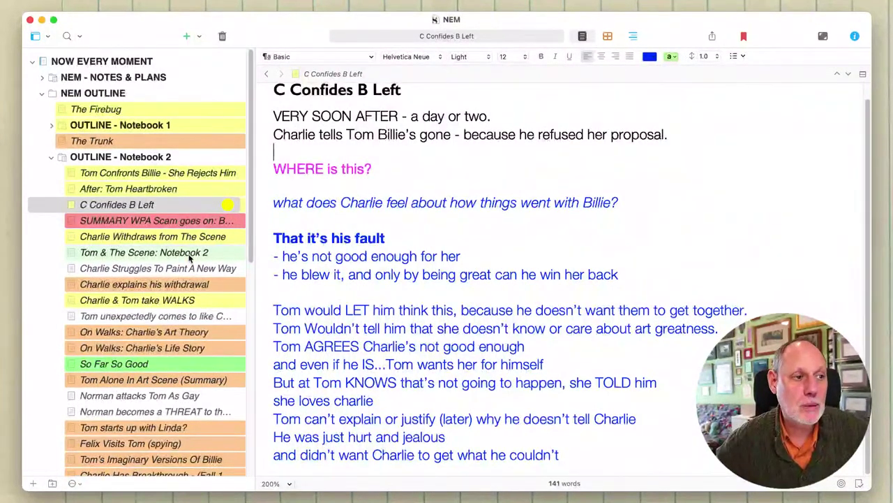
View "Charlie explains his withdrawal", then highlight the questions from "SUMMERS" to "Probably better dead" in "On Walks: Charlie's Life Story".
click(188, 289)
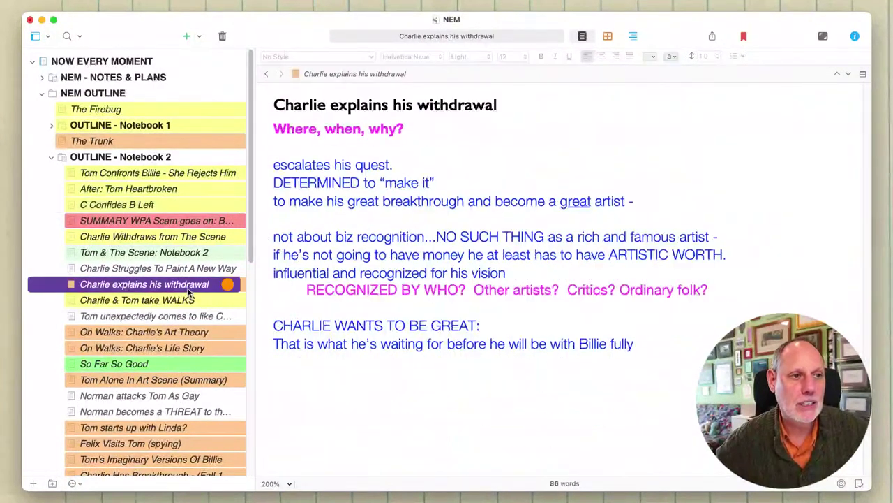
click(147, 353)
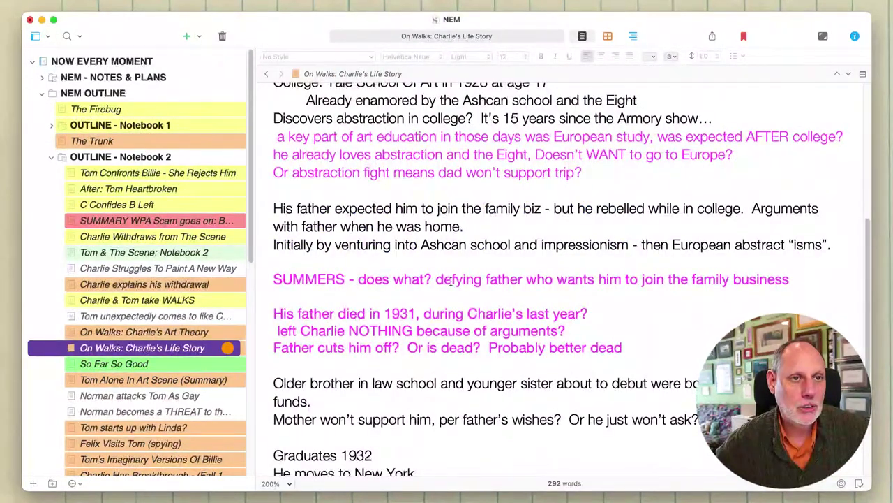
click(452, 280)
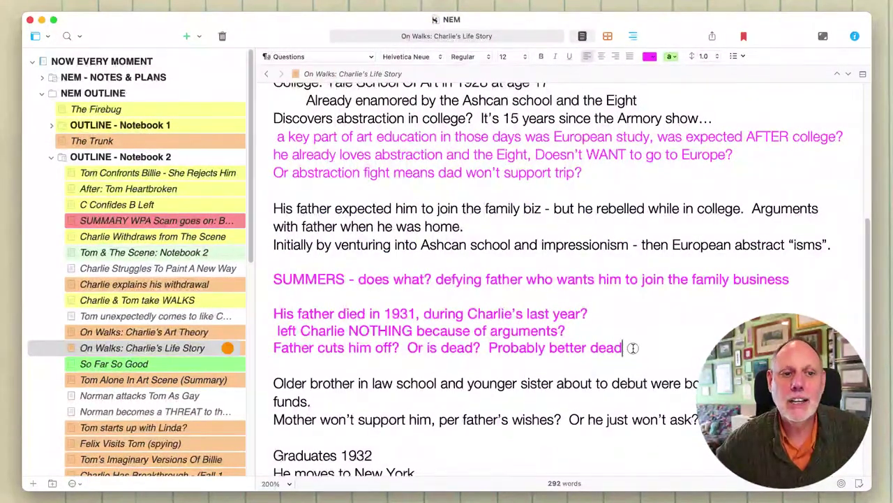
drag(623, 348, 270, 281)
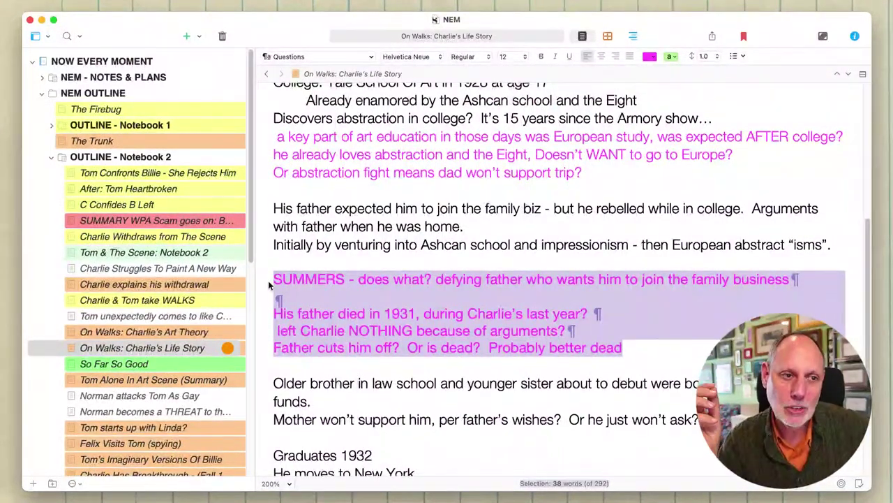
click(271, 283)
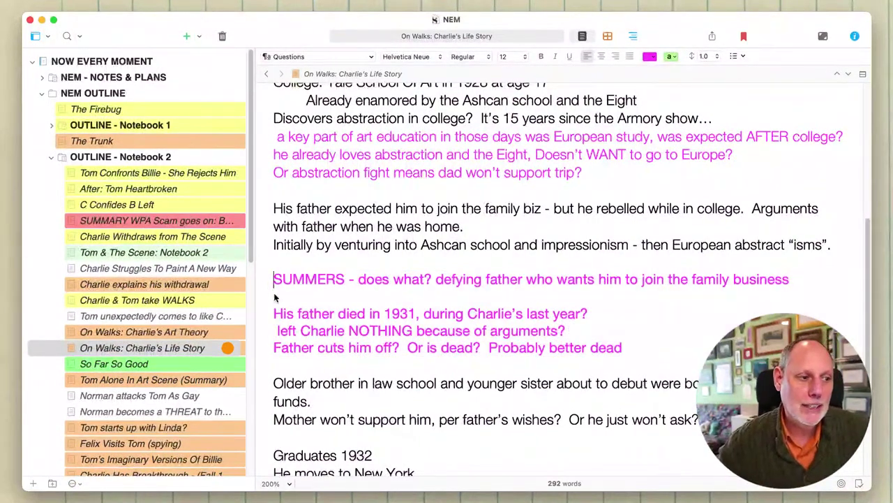
Open "Tom starts up with Linda?" and highlight its open questions about how they meet and begin their affair.
click(165, 429)
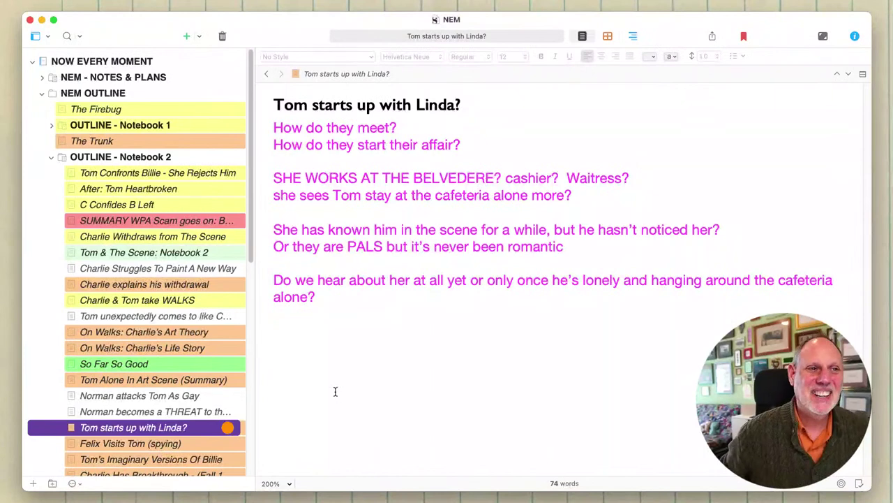
click(341, 315)
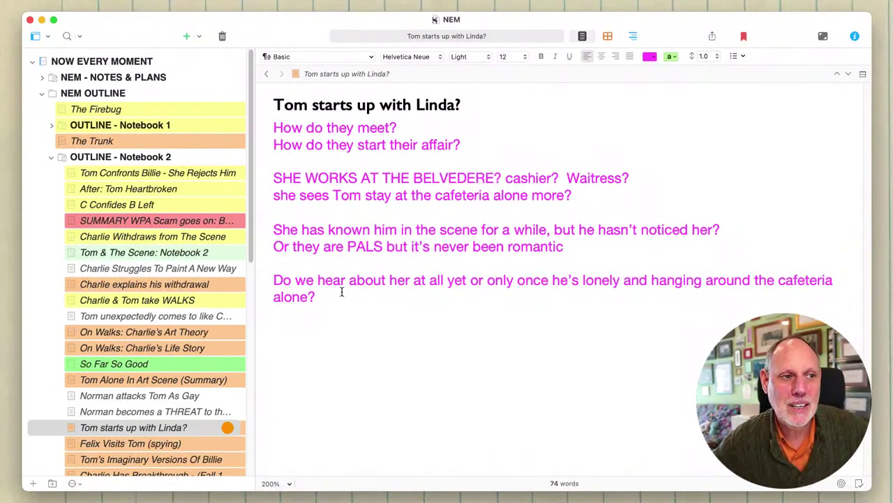
drag(343, 295, 253, 129)
click(275, 161)
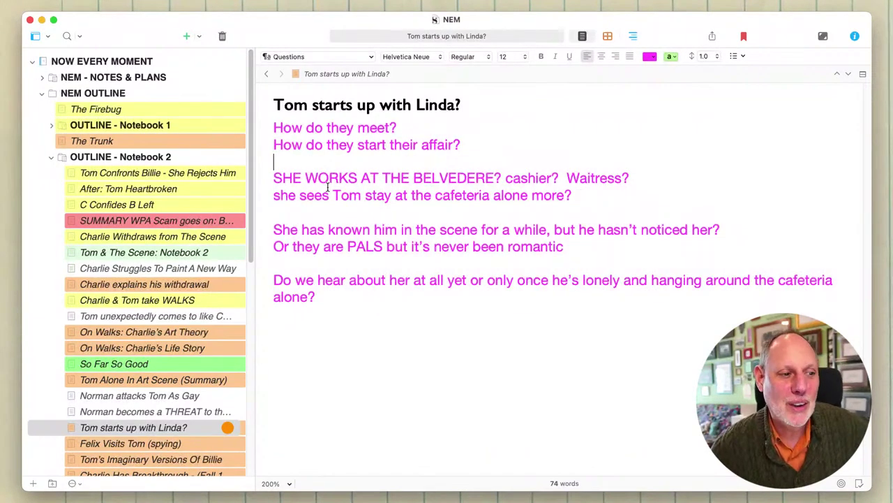
Look through the Felix spying, imaginary Billie and Charlie breakthrough outline cards, then return to "On Walks: Charlie's Life Story".
click(155, 447)
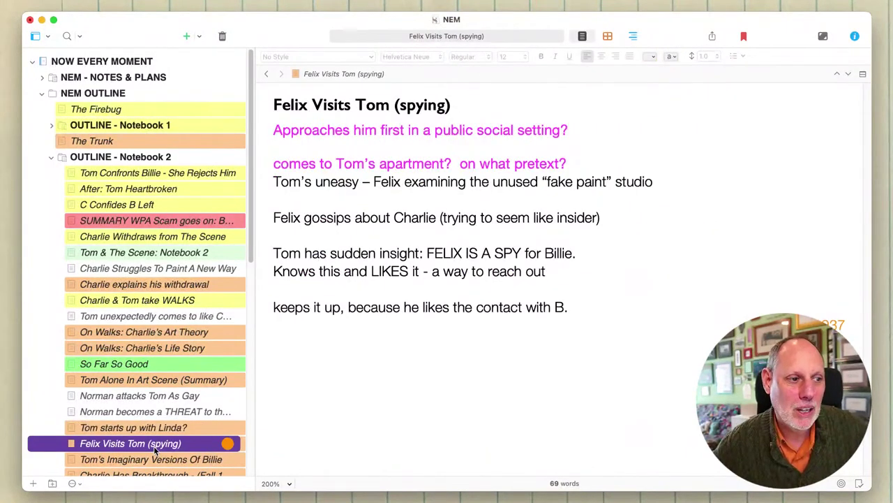
click(157, 462)
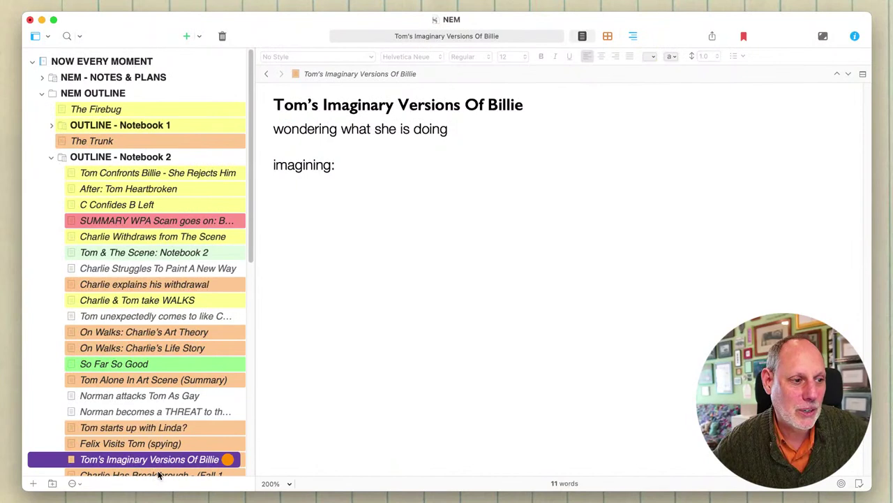
click(159, 474)
click(161, 394)
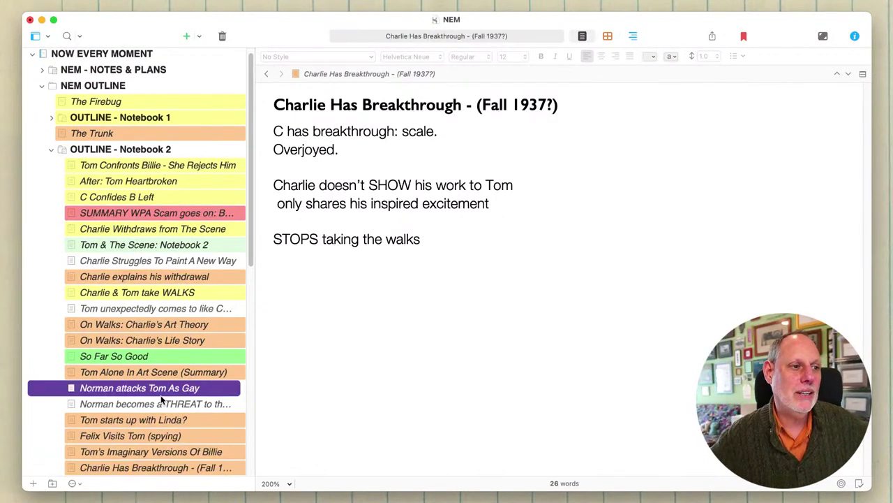
click(167, 356)
click(178, 342)
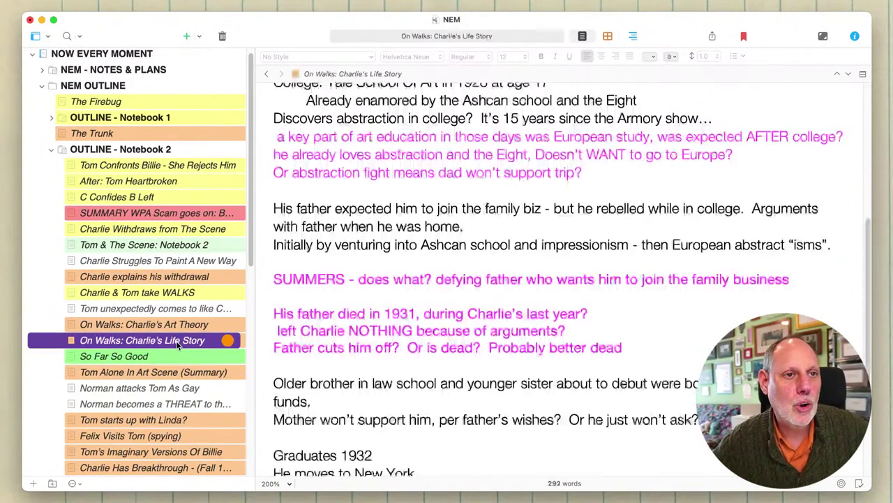